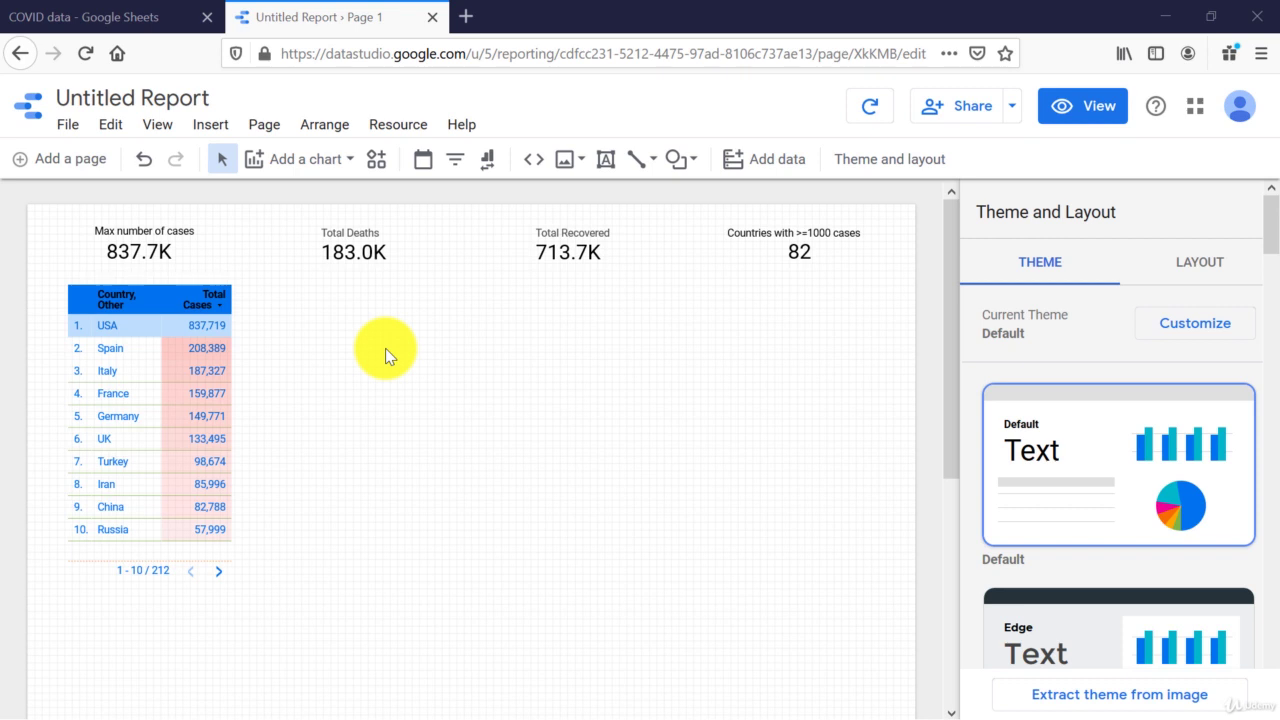
Step: Add a column chart beside the country table, enlarging it to span the area below the last three scorecards
click(298, 160)
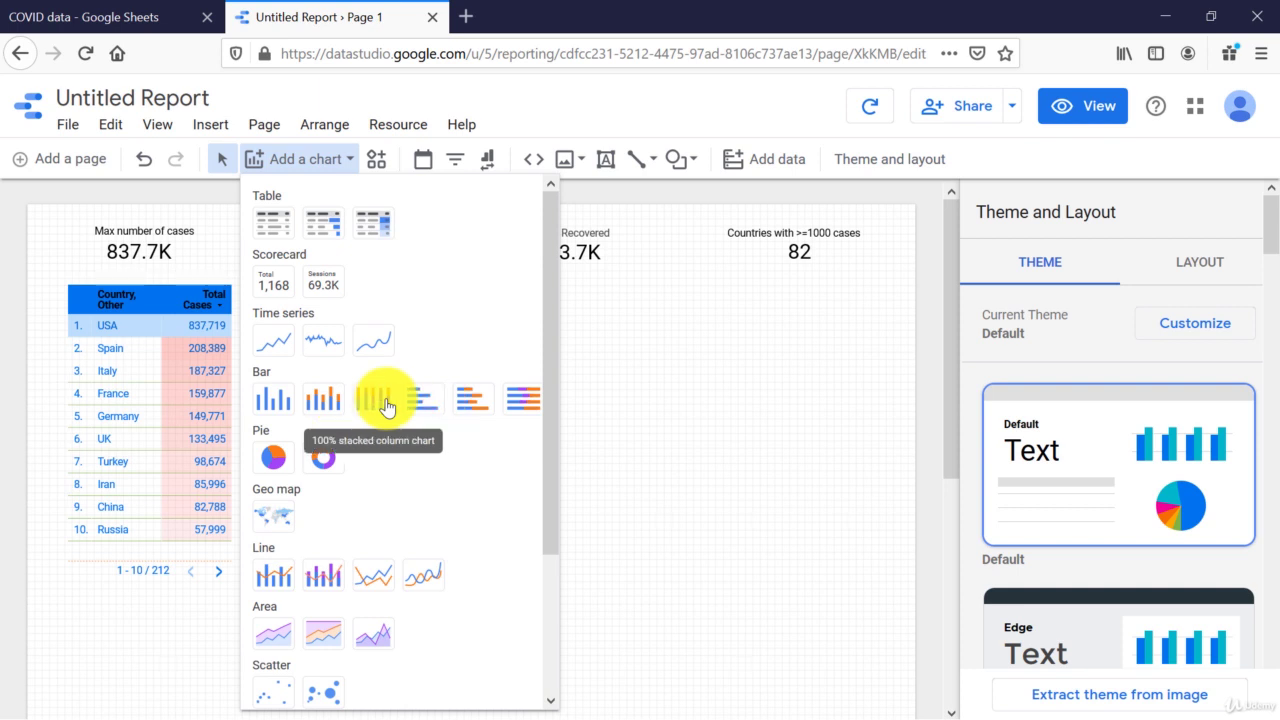
click(278, 405)
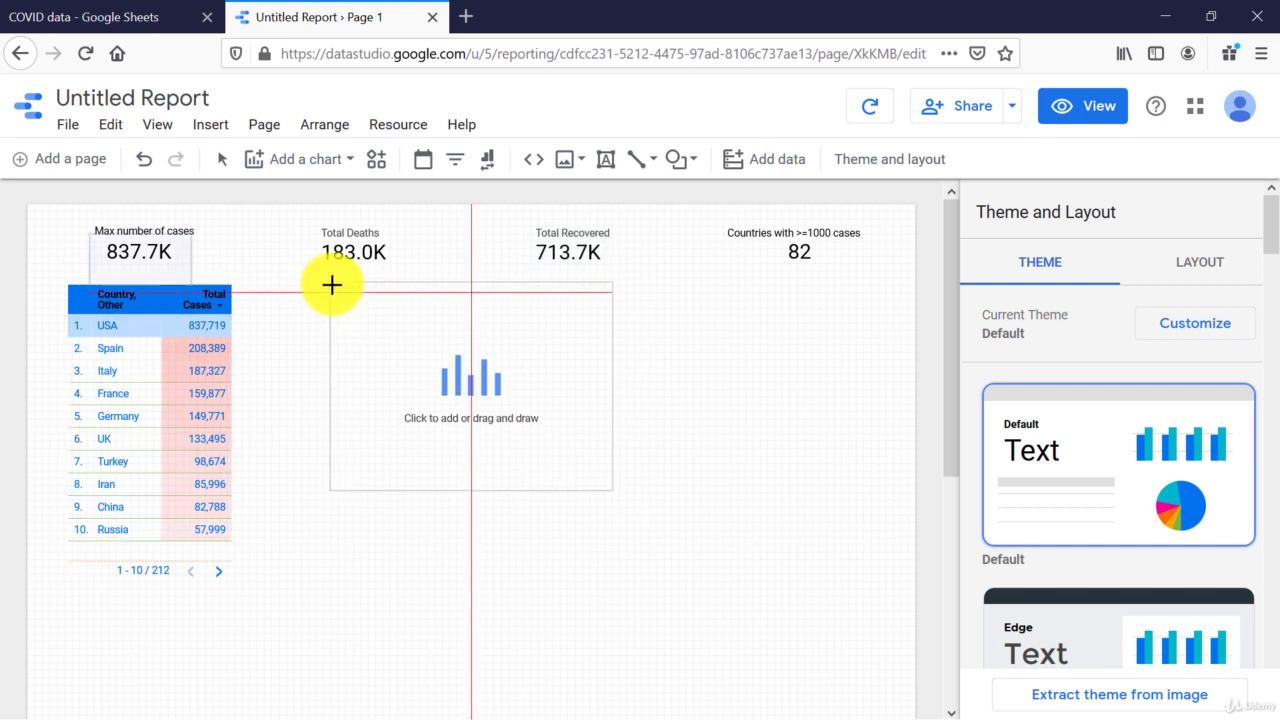
click(332, 289)
drag(332, 289, 614, 498)
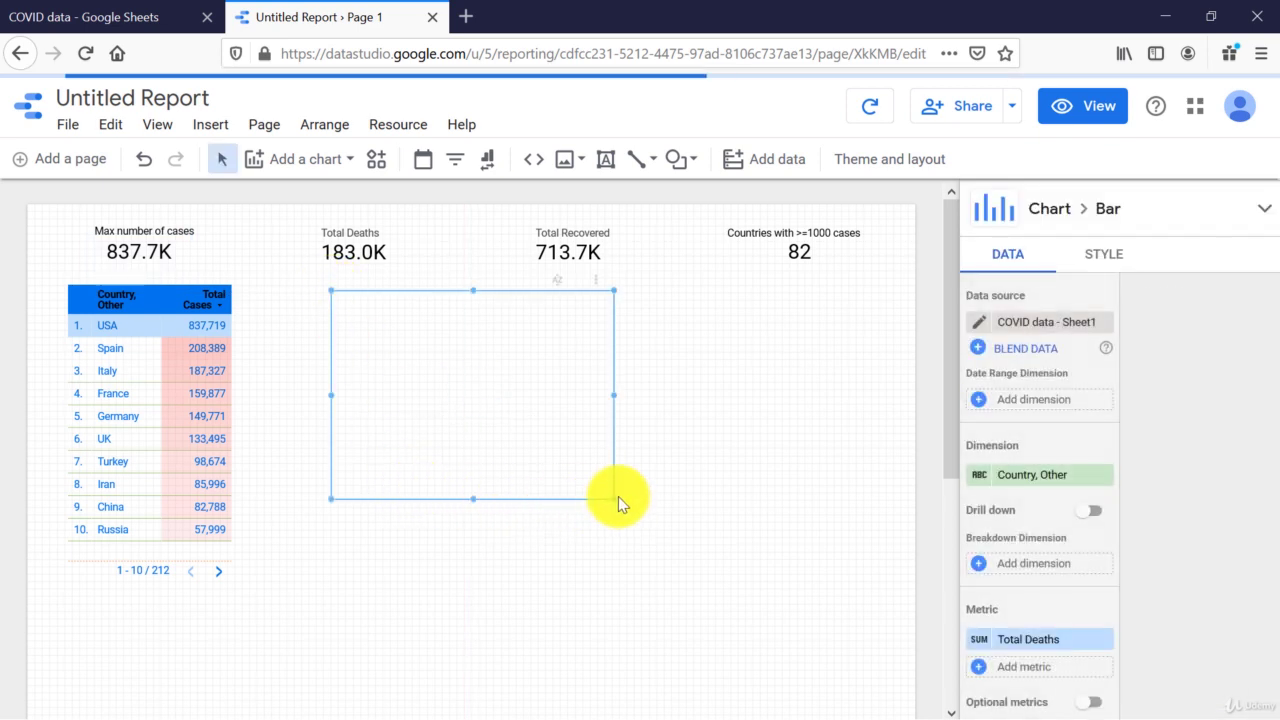
drag(608, 500, 865, 542)
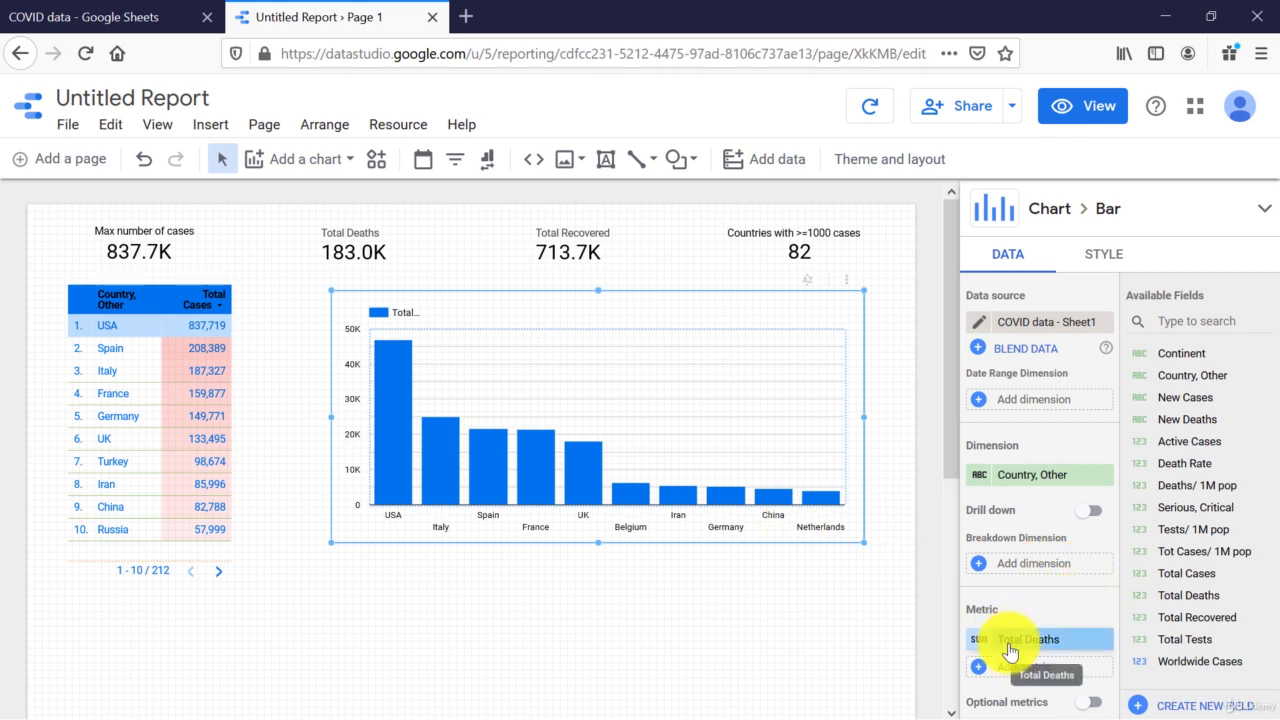
Step: Replace the column chart's Total Deaths metric with Total Cases
scroll(1008, 650, down, 2)
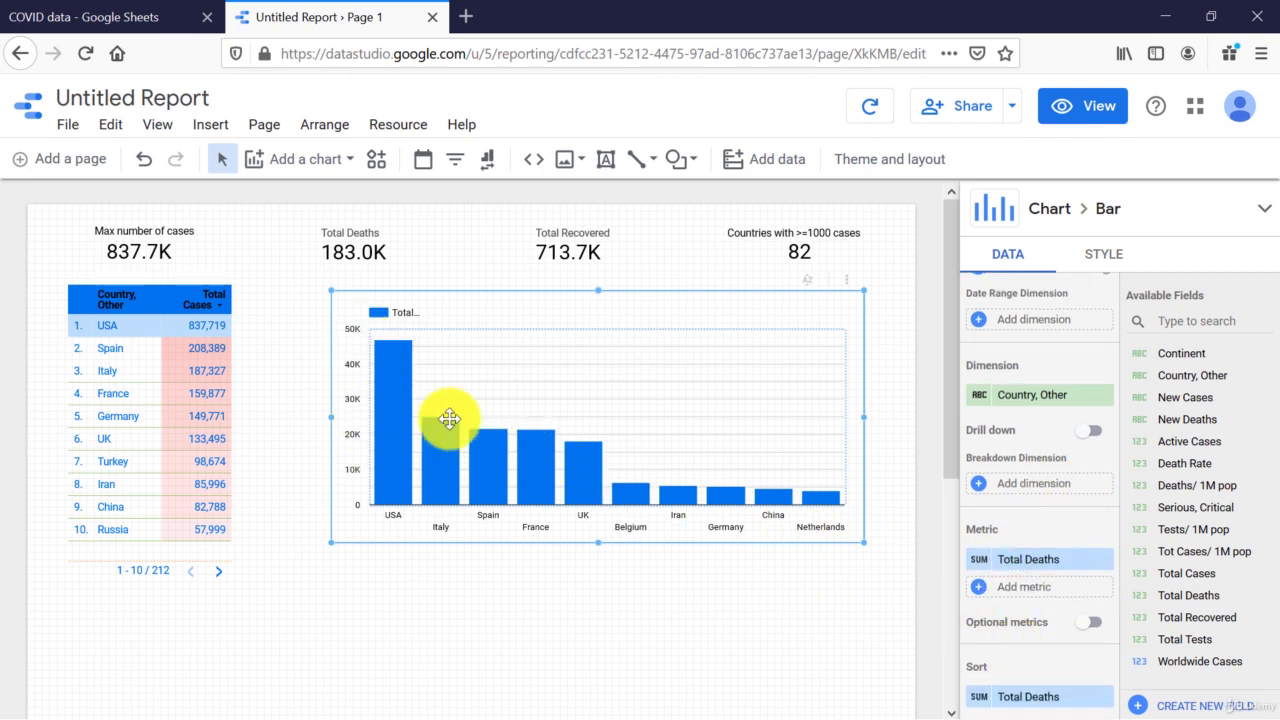
click(1040, 569)
scroll(1038, 640, down, 2)
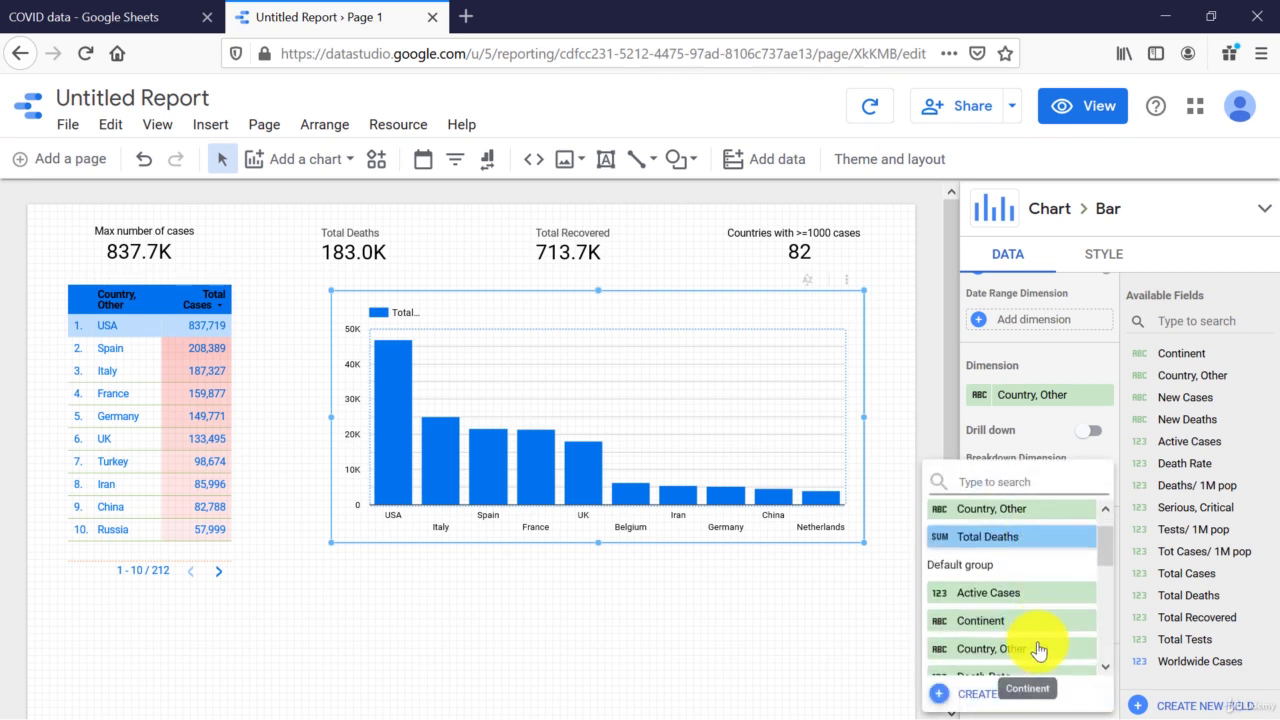
scroll(1036, 640, down, 5)
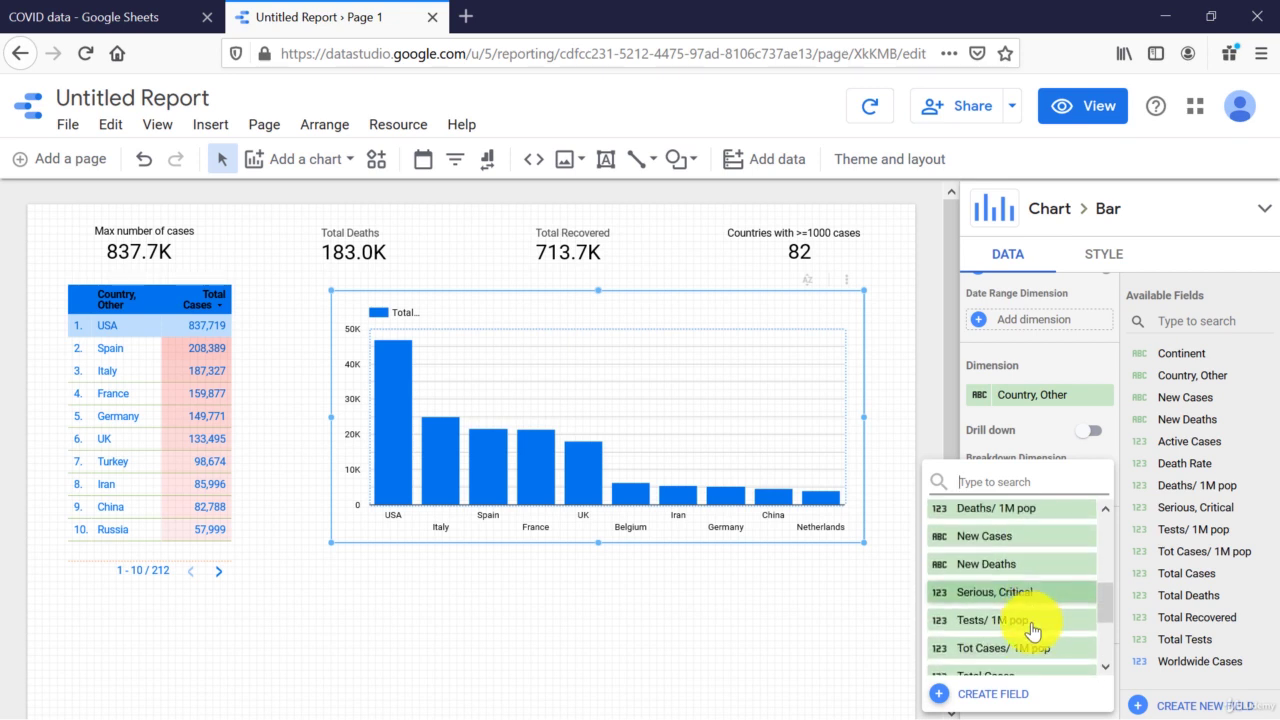
scroll(1033, 630, down, 3)
click(998, 587)
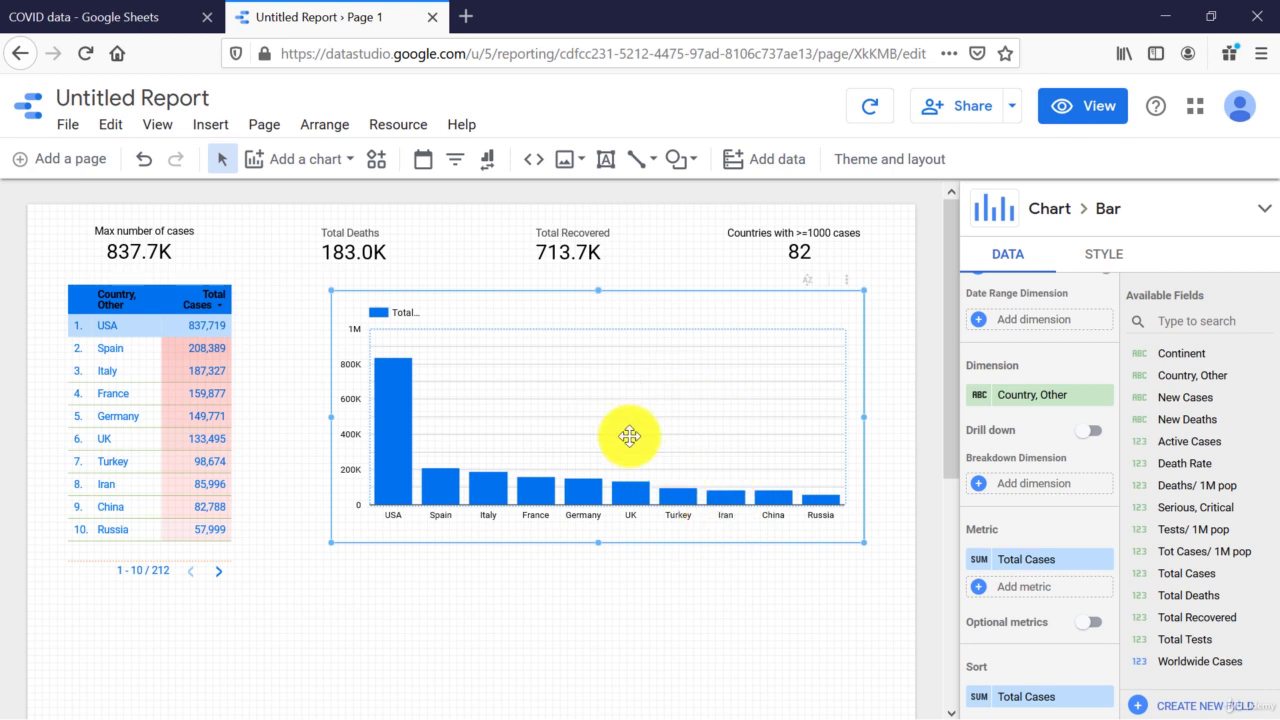
Step: Switch the bar chart's orientation to horizontal in its style settings
scroll(1017, 441, down, 3)
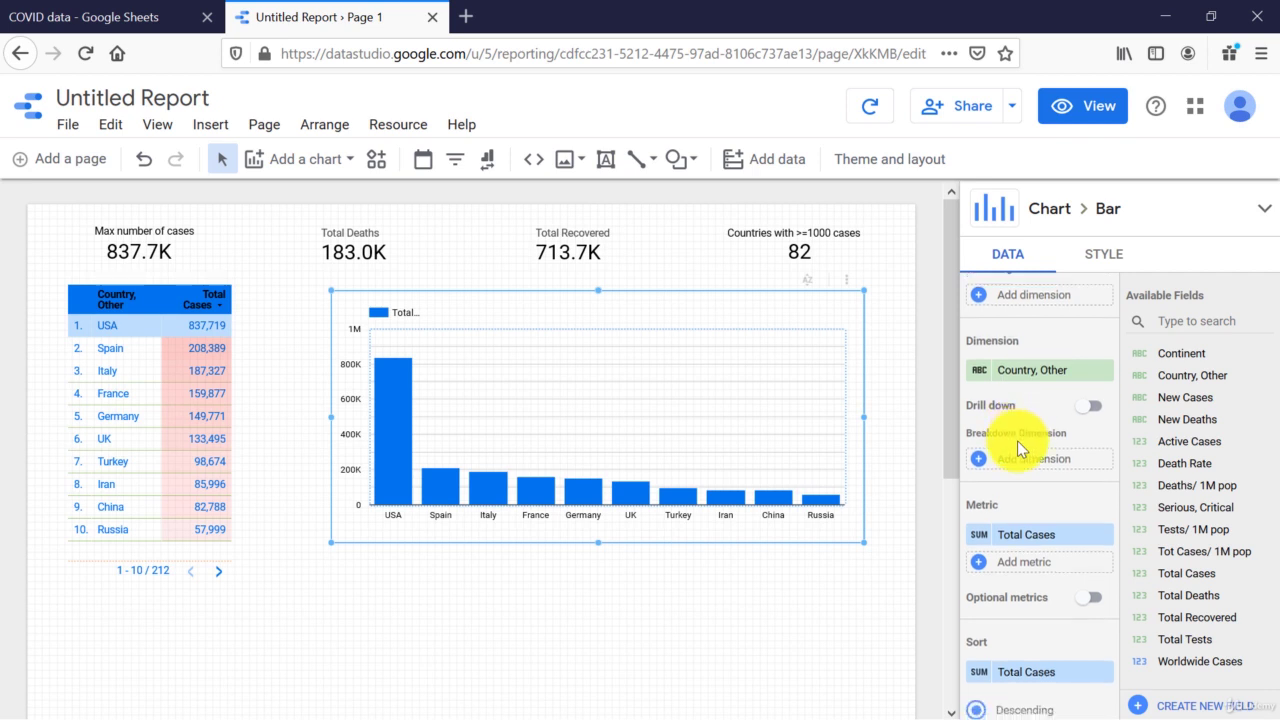
scroll(1017, 441, down, 2)
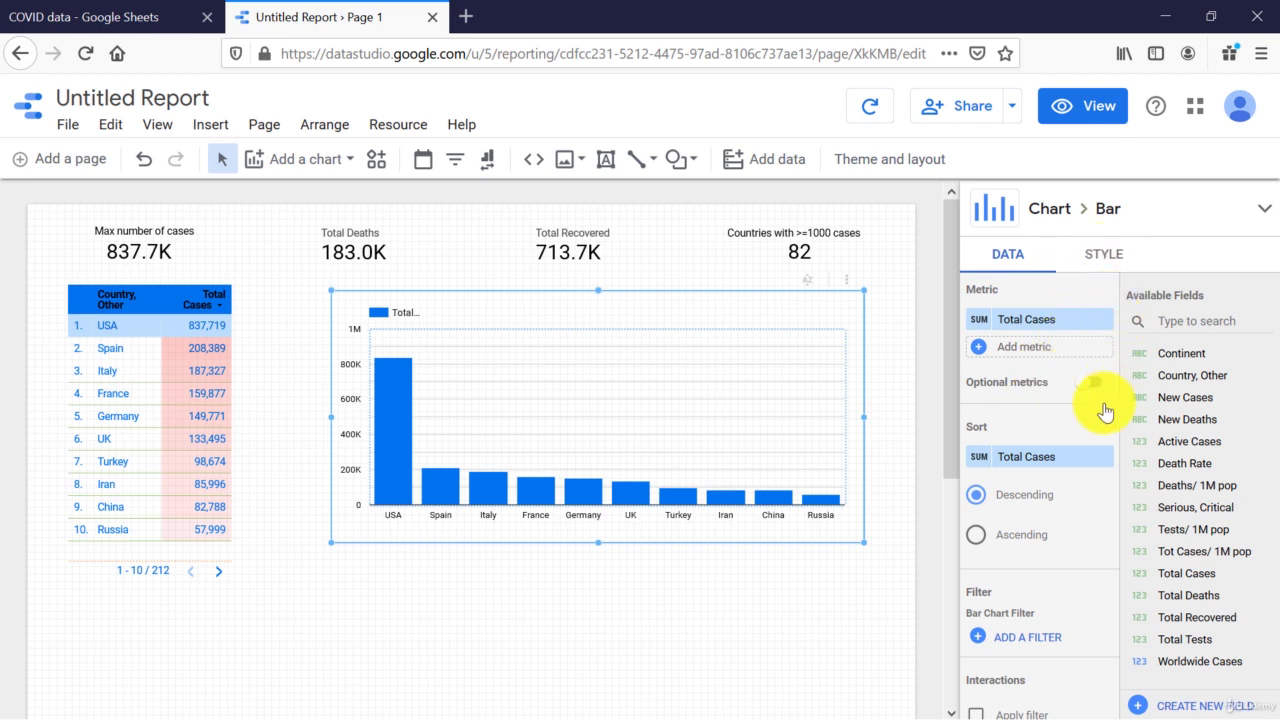
click(1104, 254)
scroll(1105, 440, up, 3)
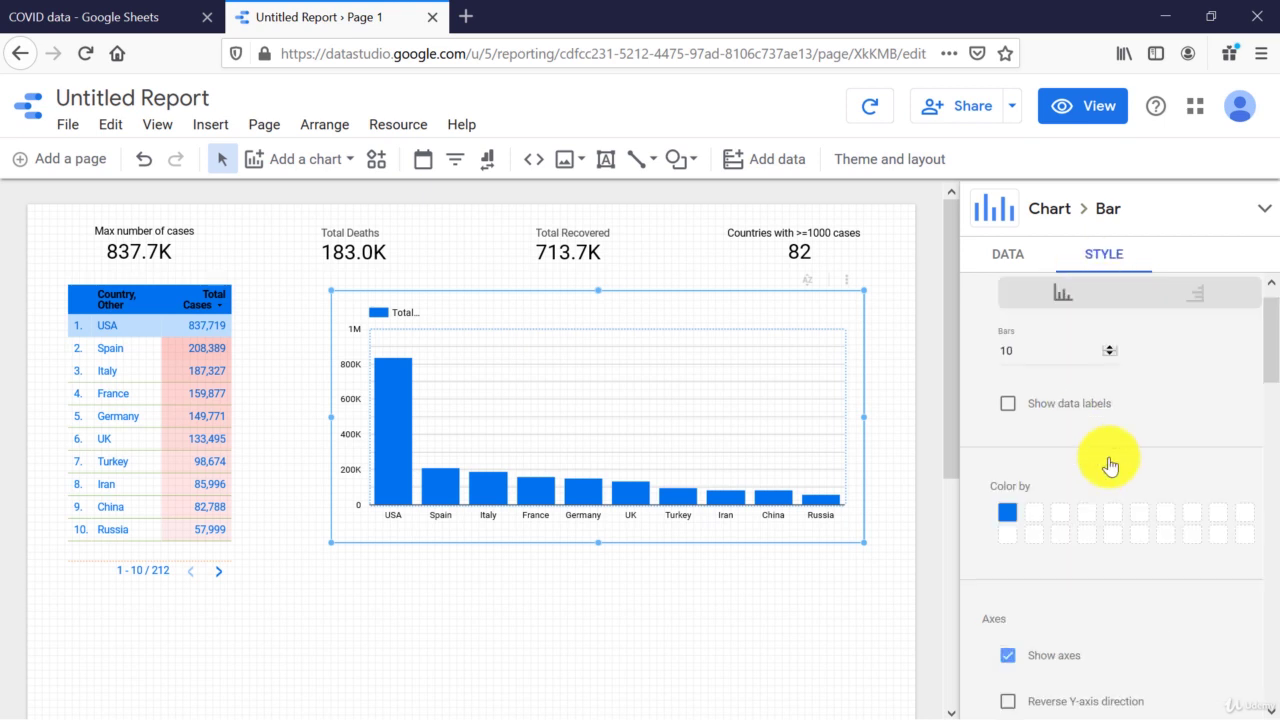
scroll(1110, 465, up, 1)
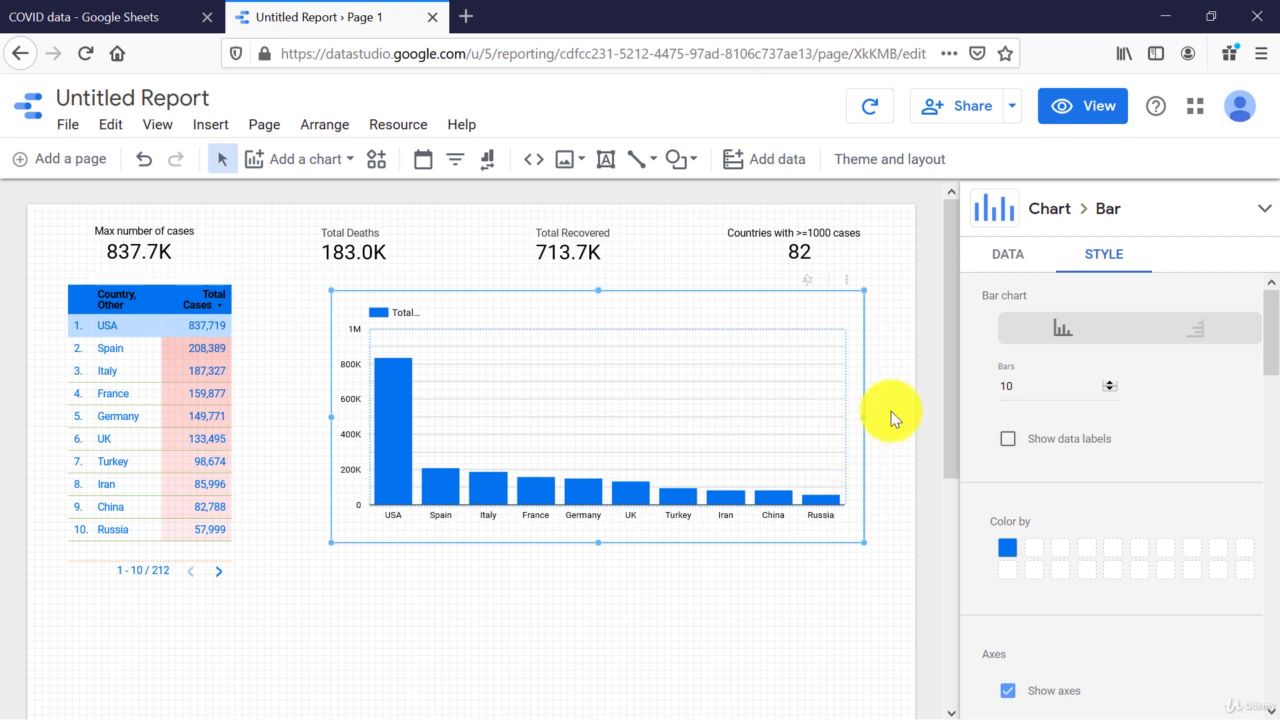
click(1199, 335)
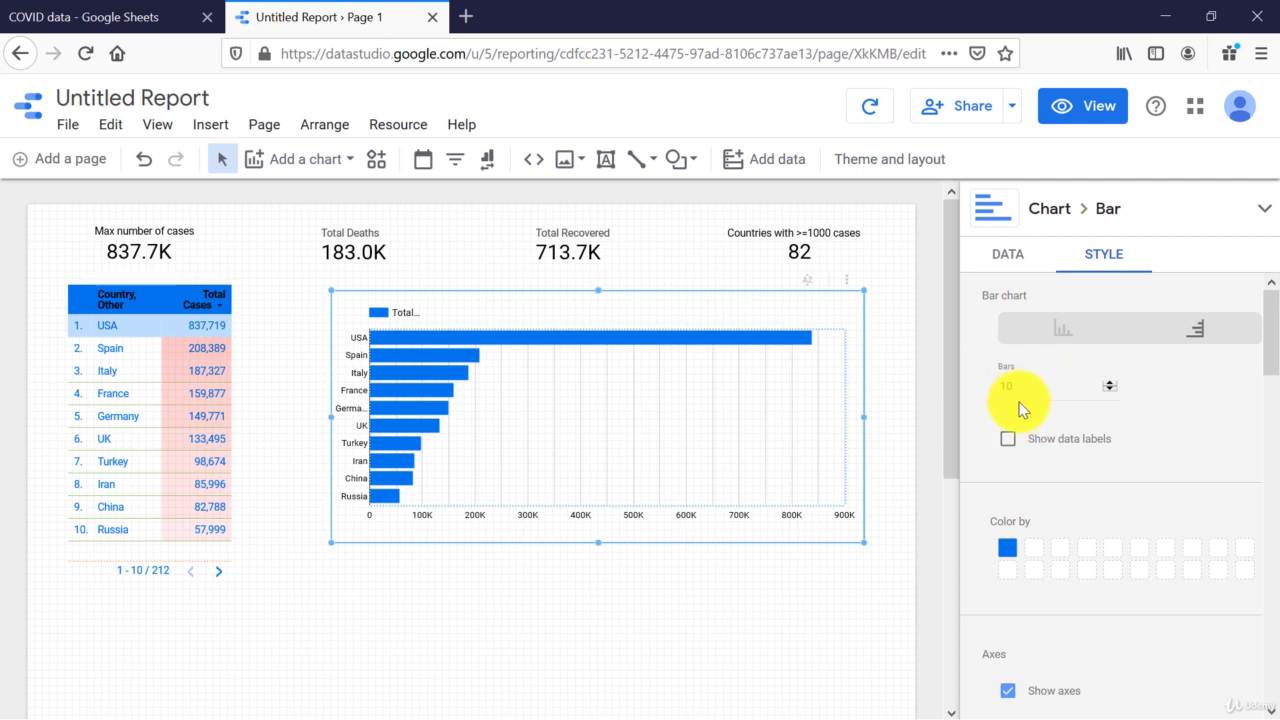
Step: Reduce the chart to 6 bars and set its orientation back to vertical
click(1108, 391)
click(1108, 391)
click(1108, 391)
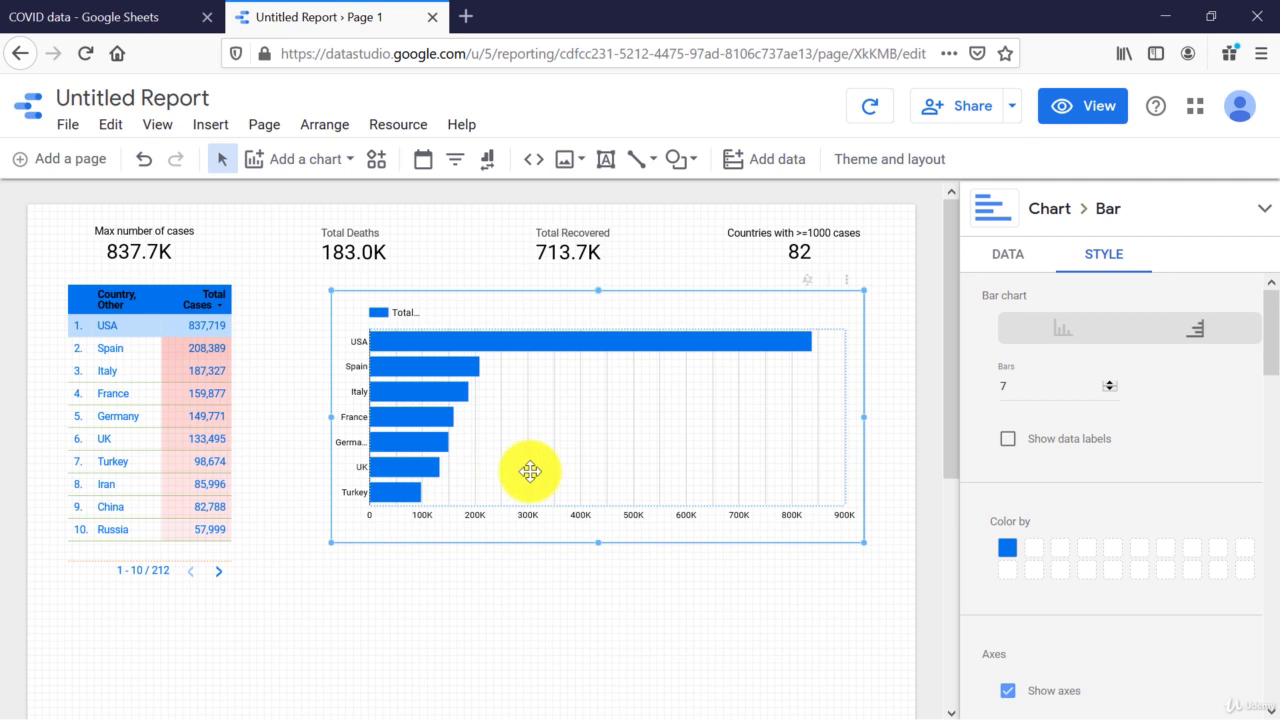
click(1046, 340)
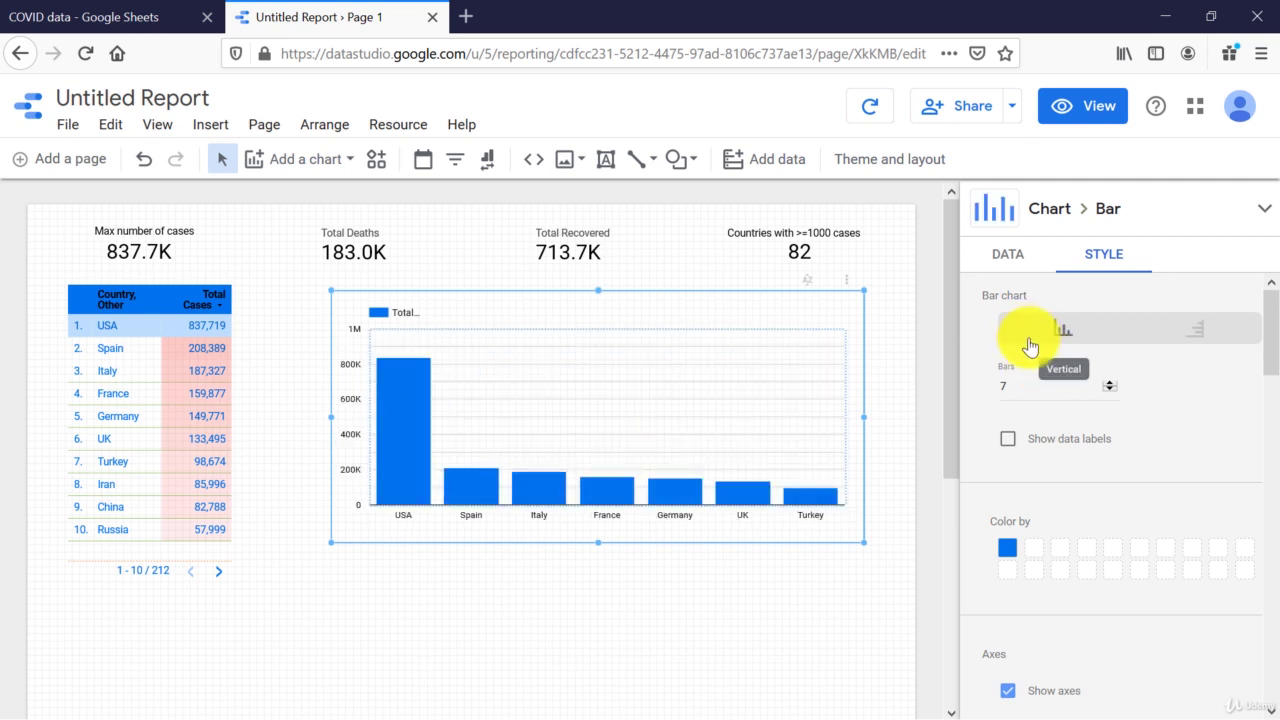
click(1108, 389)
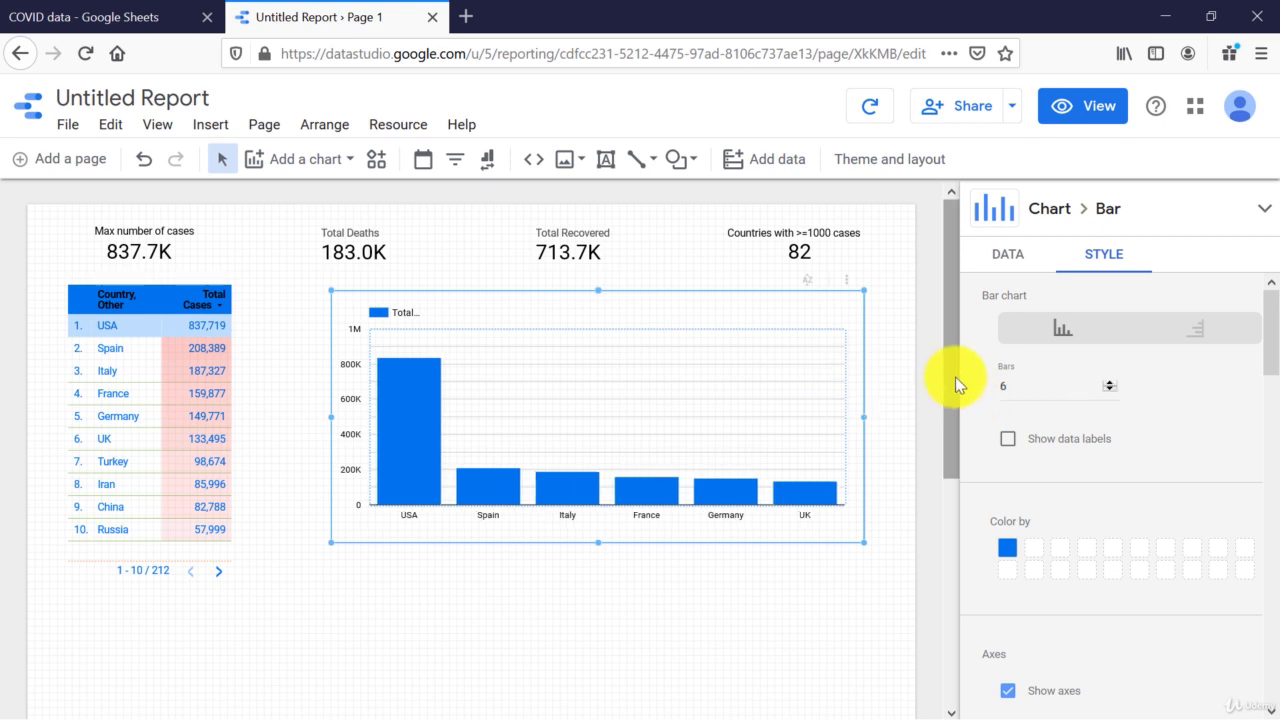
Step: Add Total Deaths as a second metric alongside Total Cases in the bar chart
click(1008, 254)
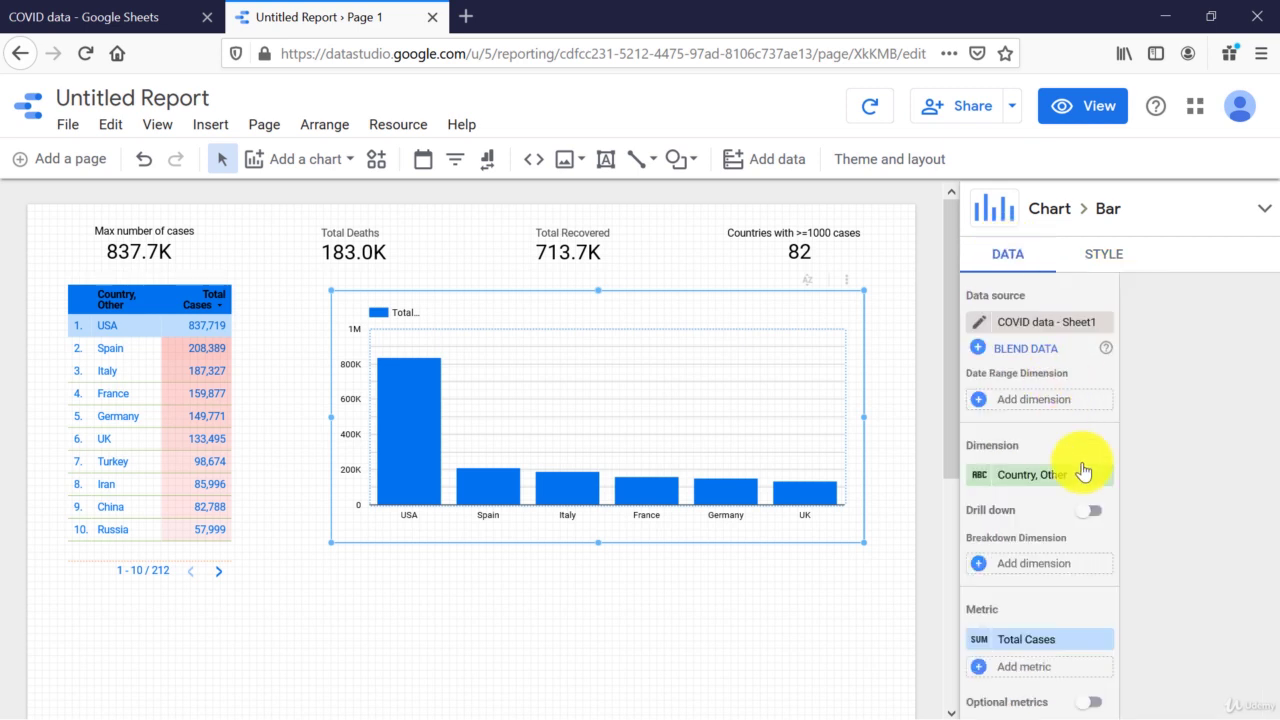
scroll(1072, 511, down, 2)
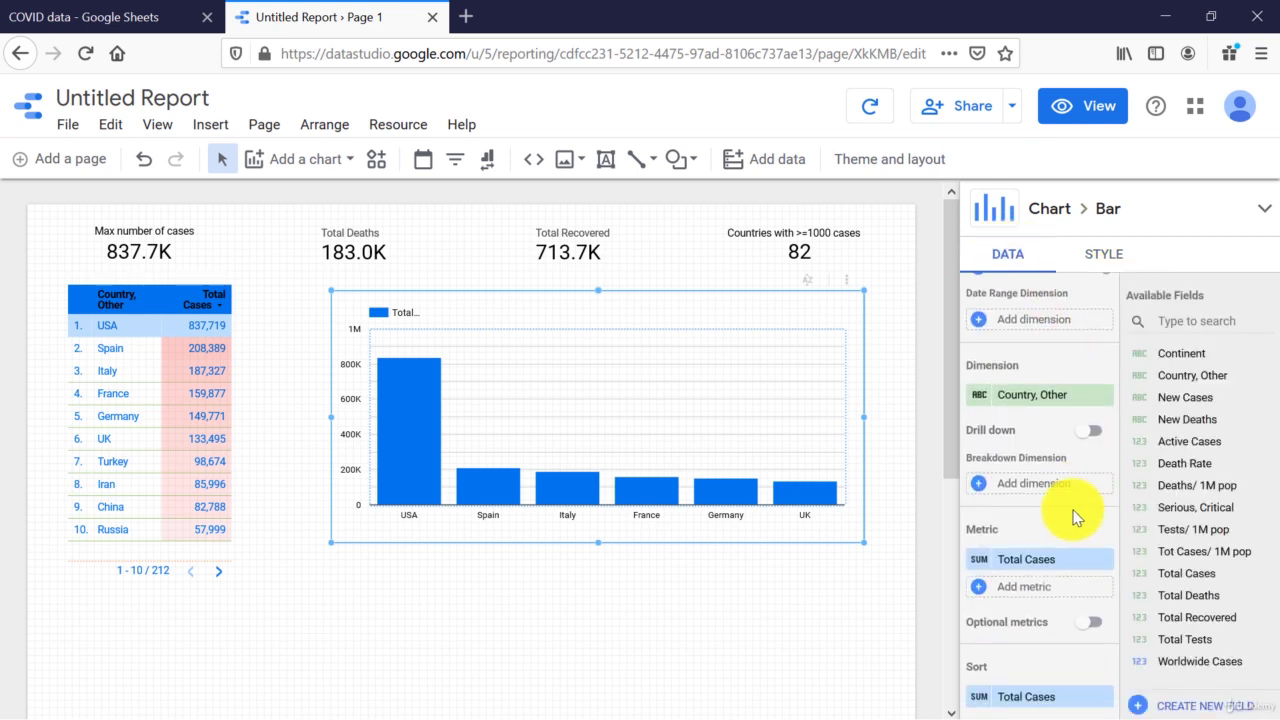
click(1025, 590)
scroll(1040, 600, down, 3)
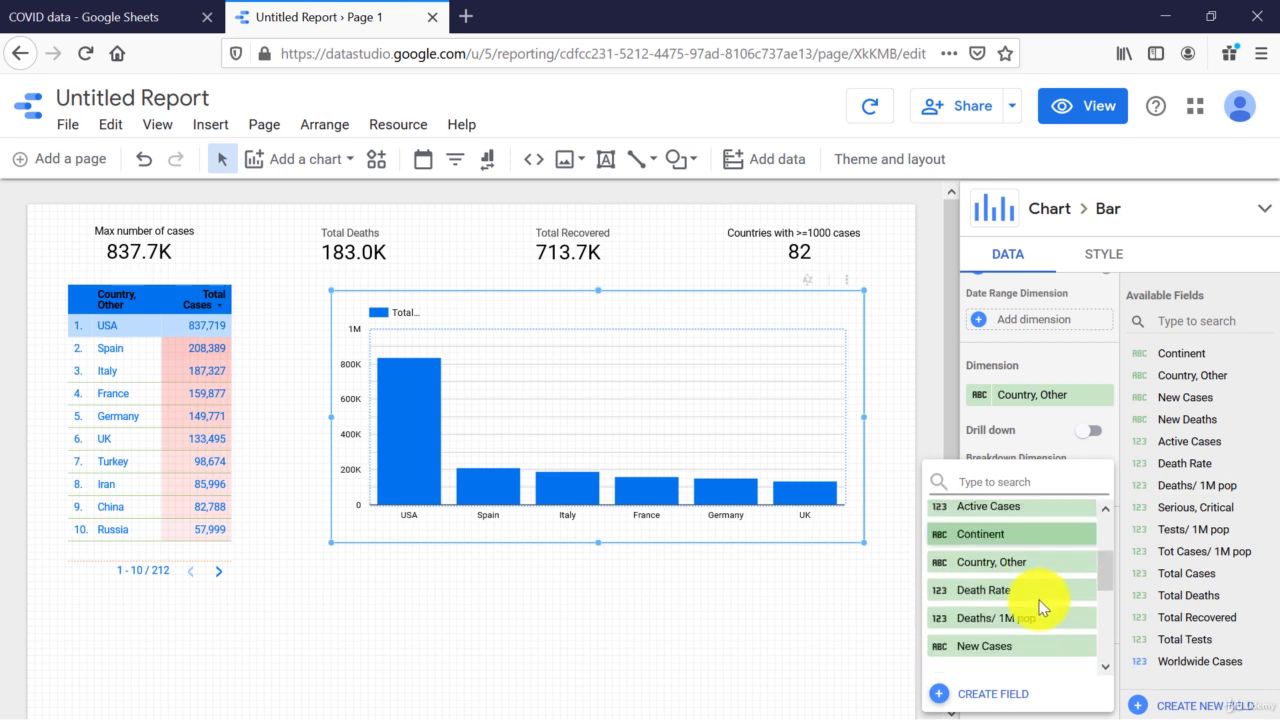
scroll(1040, 606, down, 2)
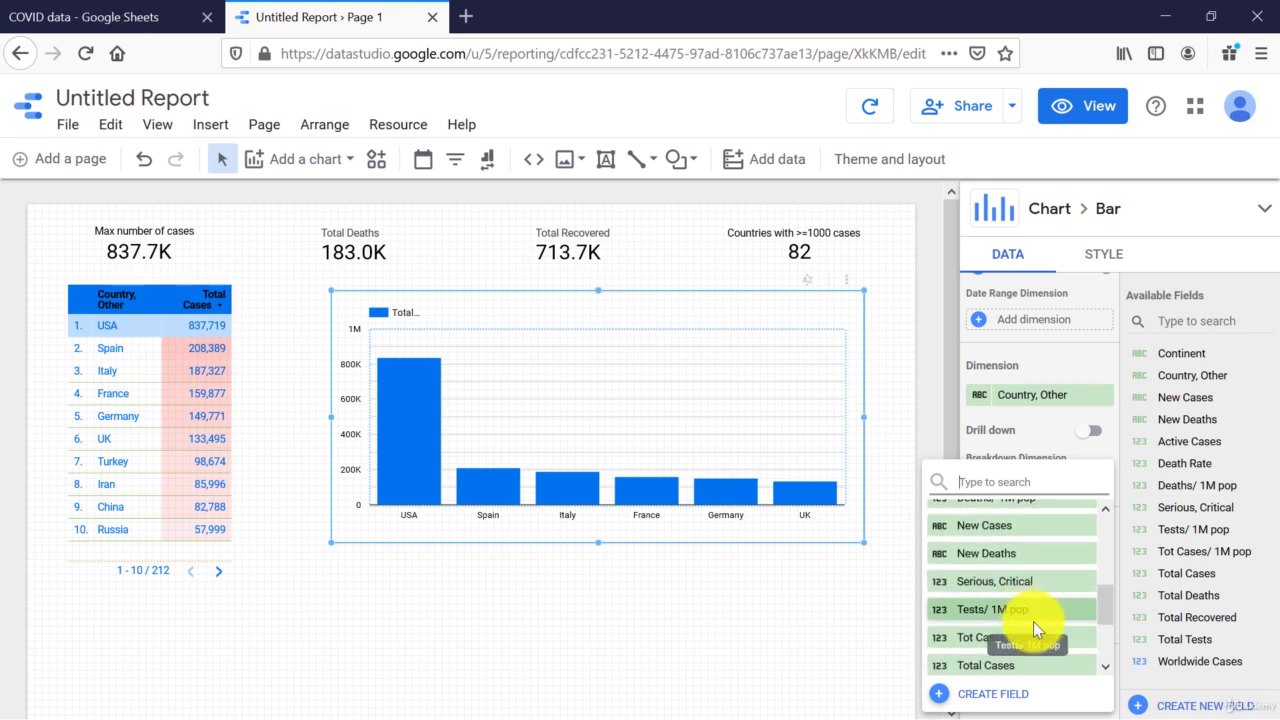
scroll(1040, 660, down, 2)
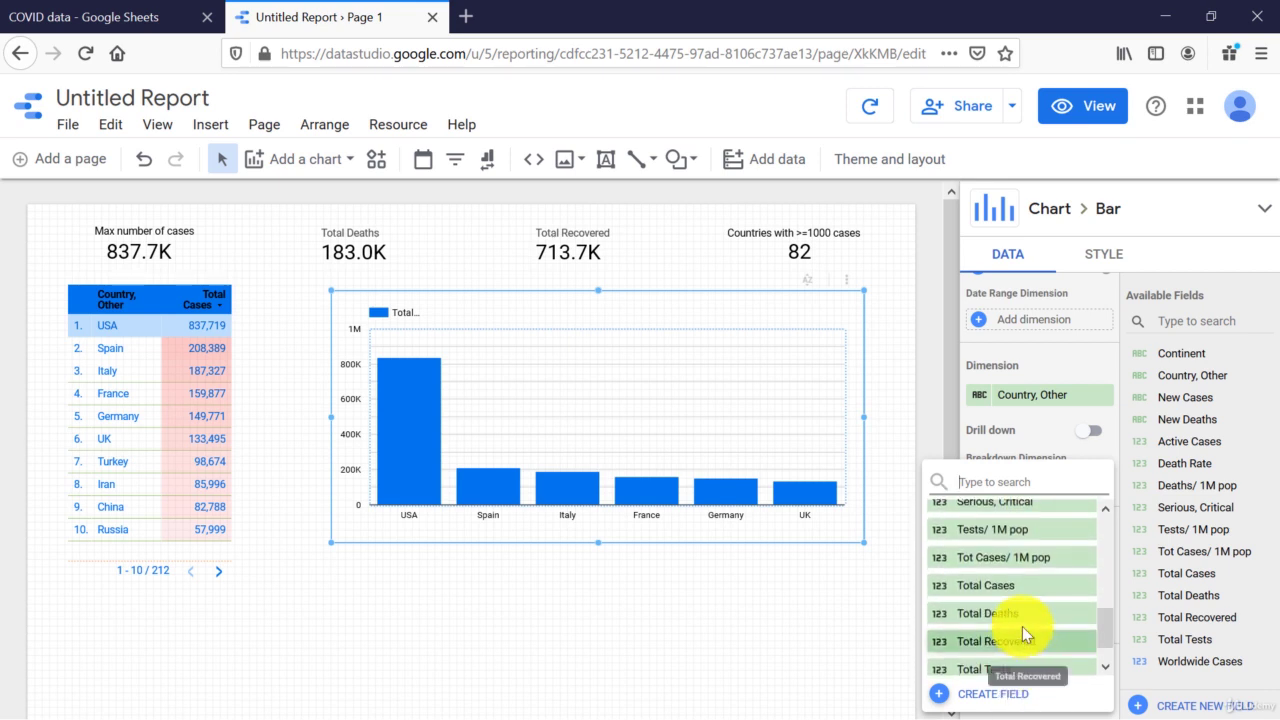
click(1021, 628)
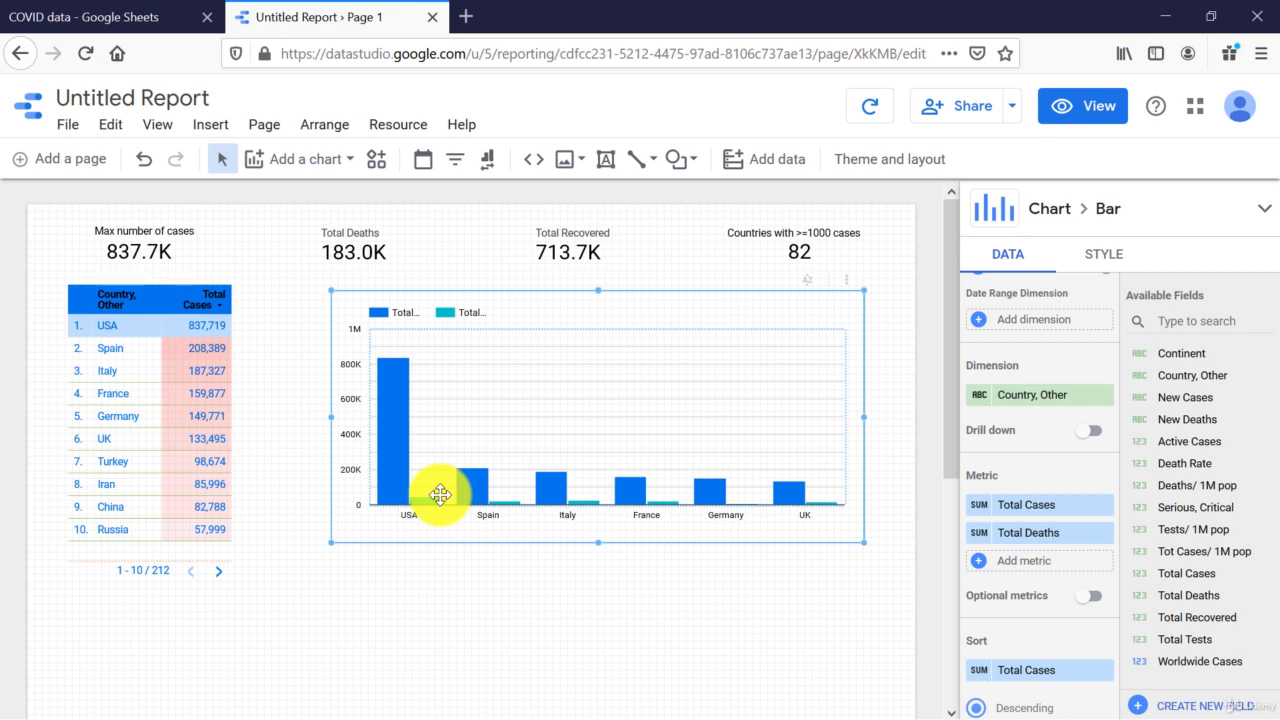
Step: Set the bar chart's axes to Double so each metric has its own scale
click(1077, 256)
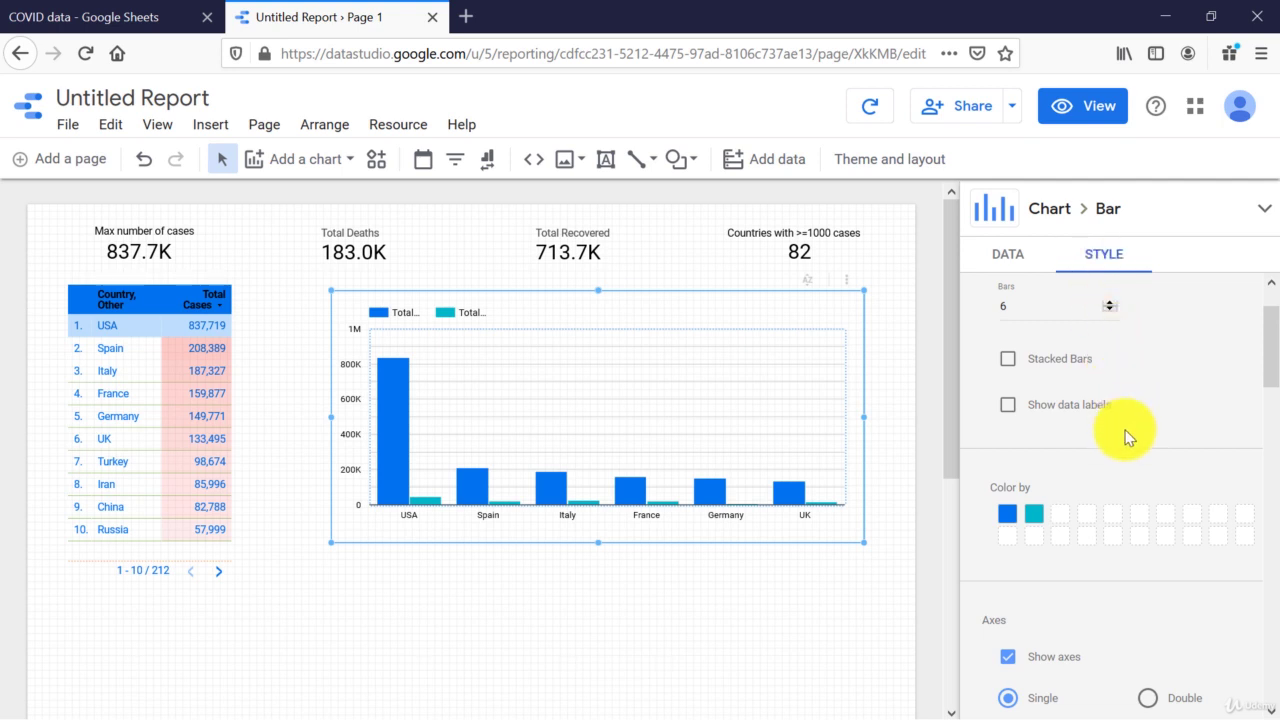
scroll(1128, 437, down, 5)
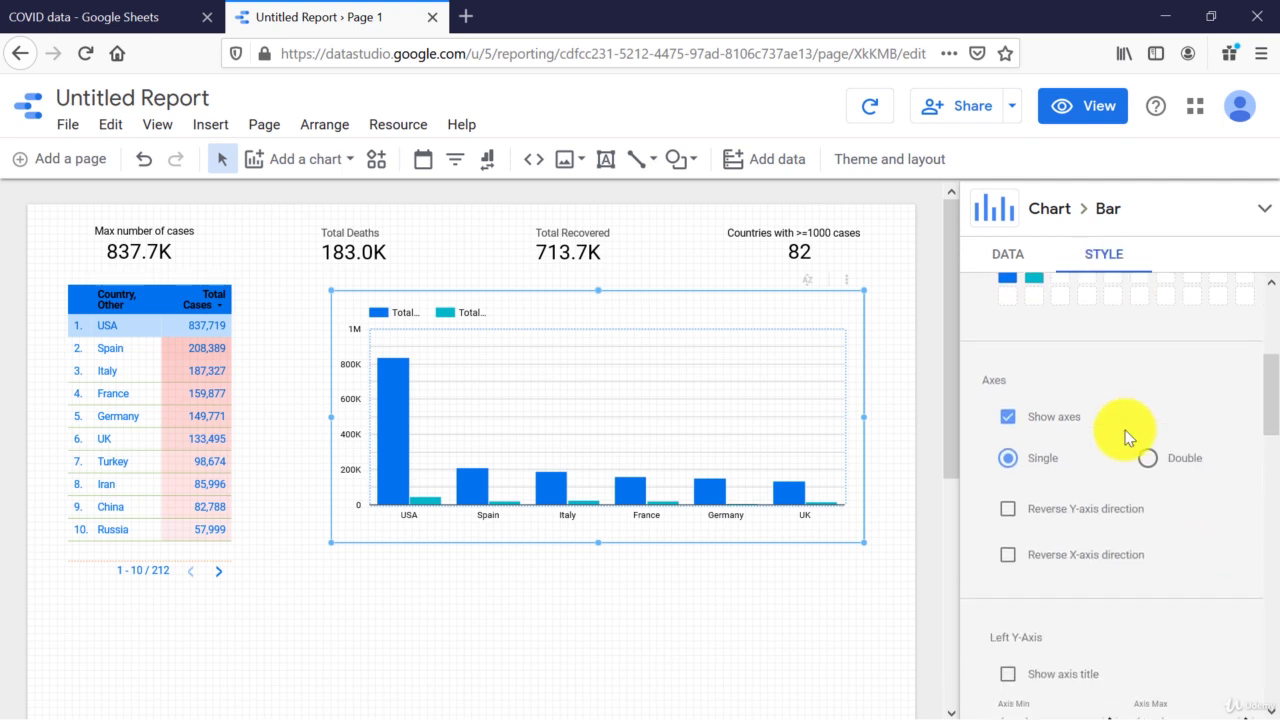
click(1146, 462)
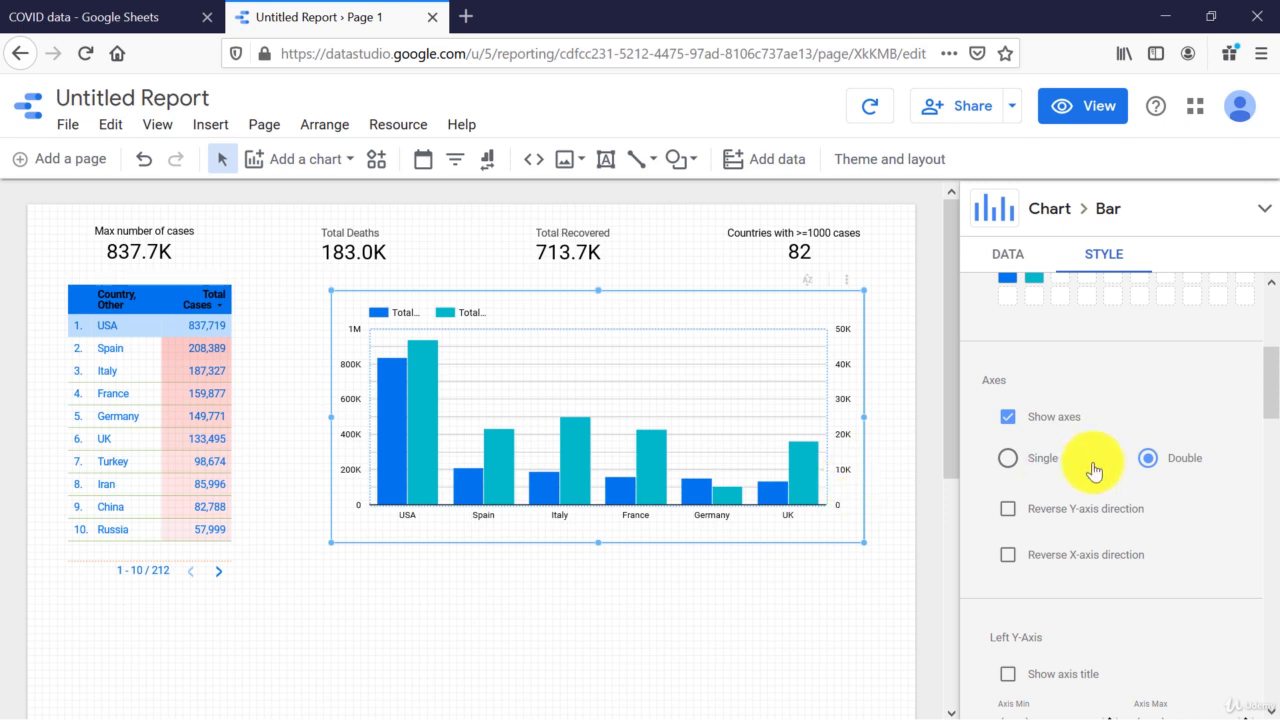
Step: Review the bar chart's dimension and metrics, and open the list of chart types available to add
scroll(1095, 465, up, 5)
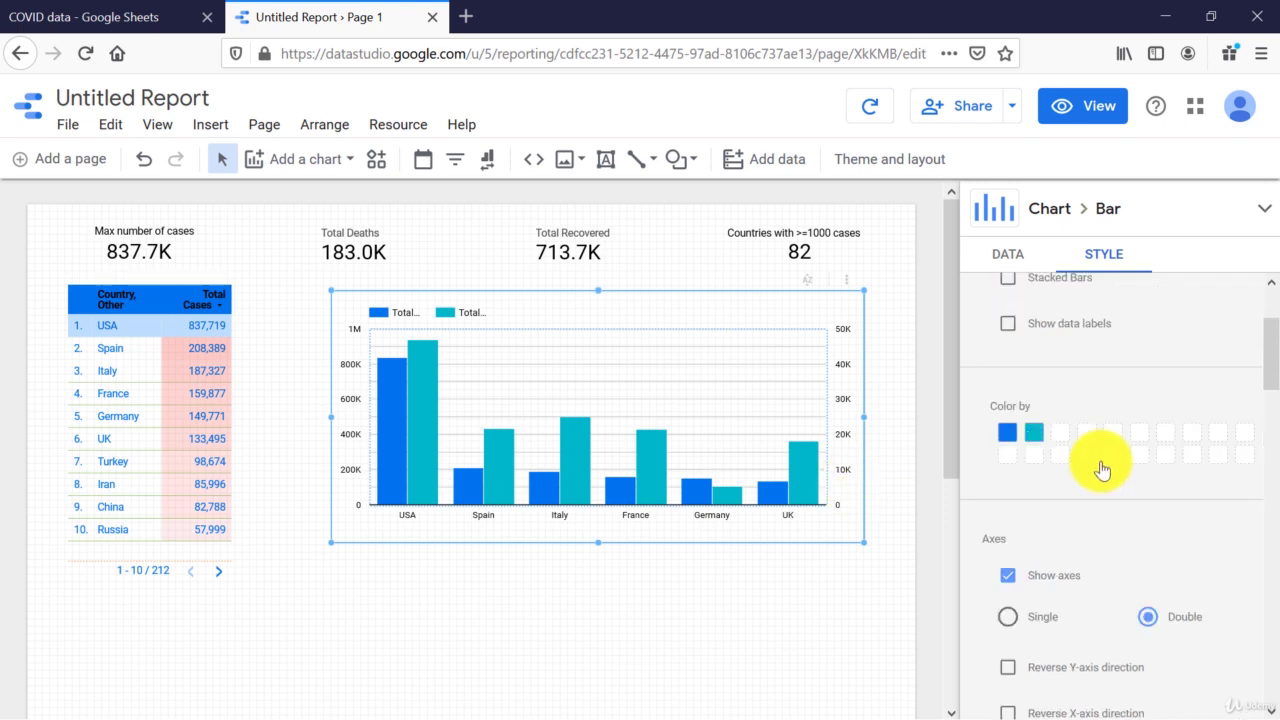
click(1007, 262)
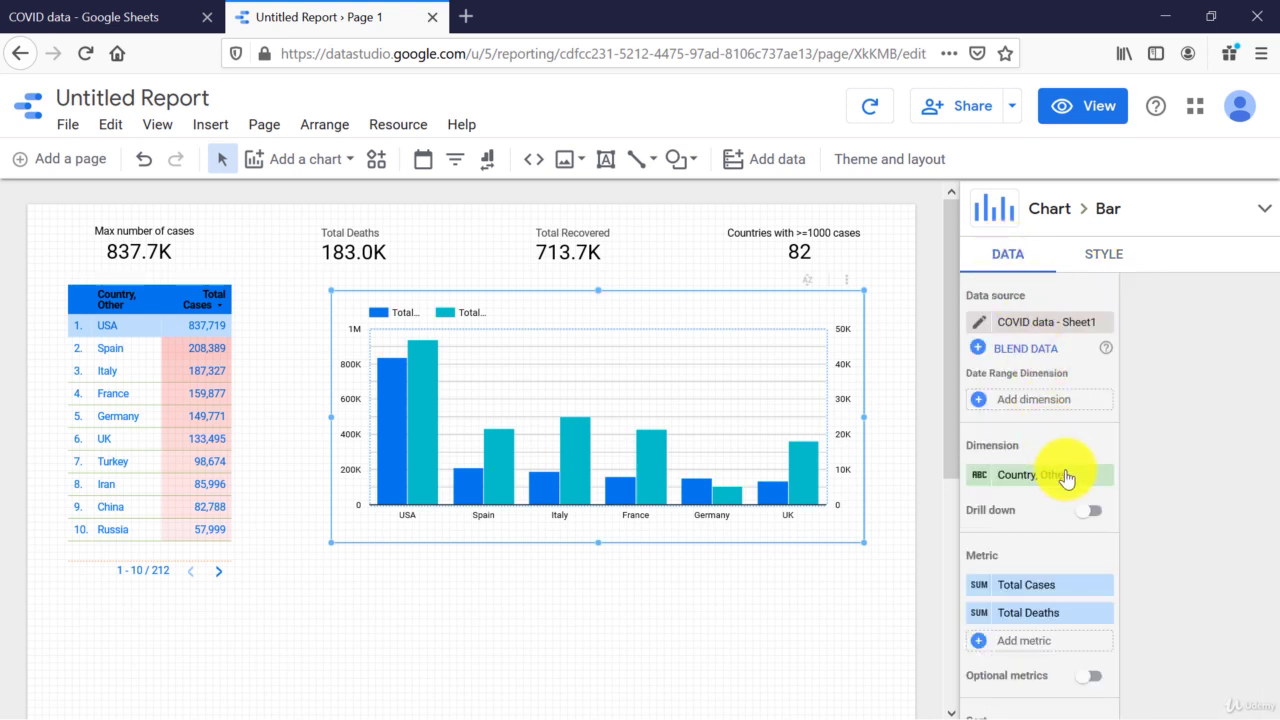
scroll(1063, 474, down, 2)
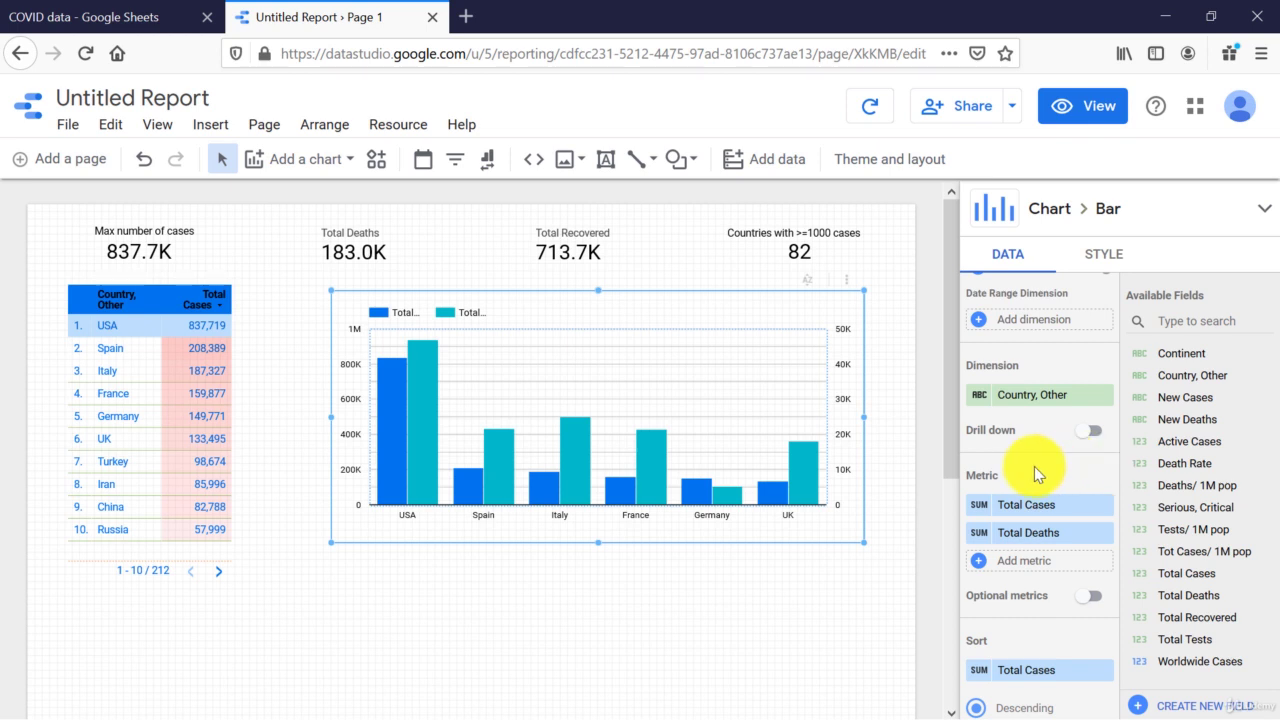
click(308, 160)
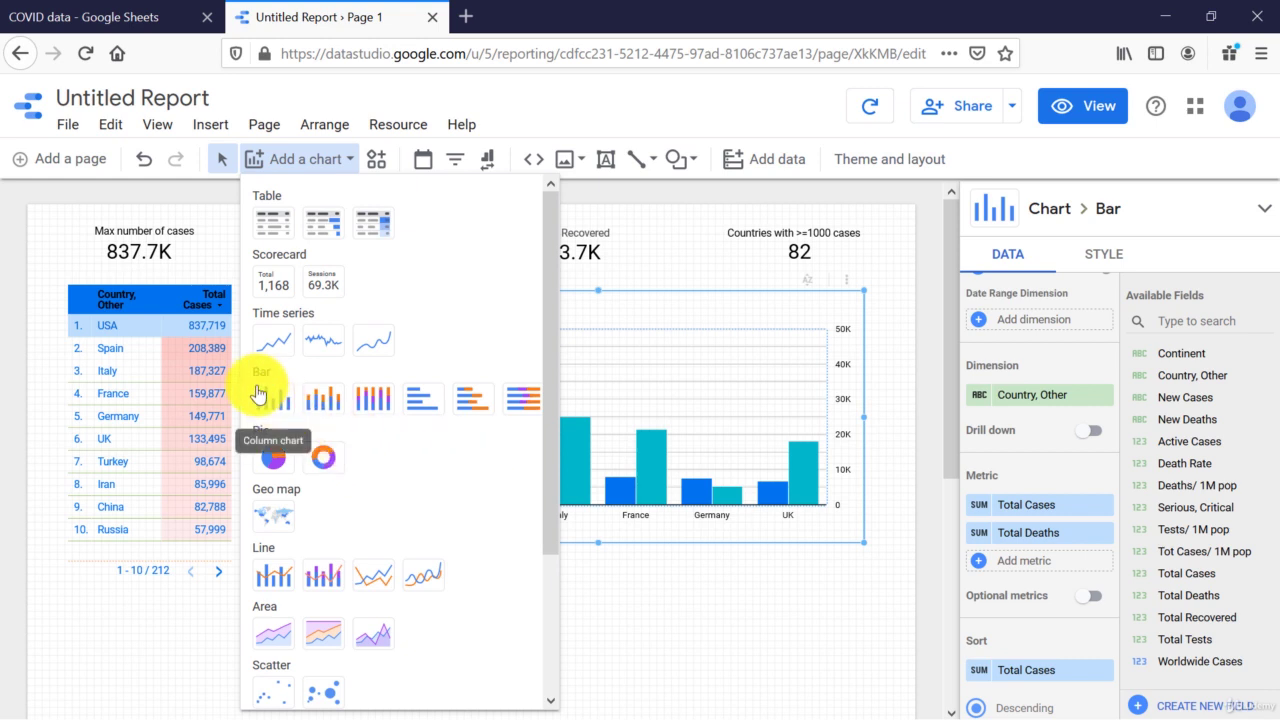